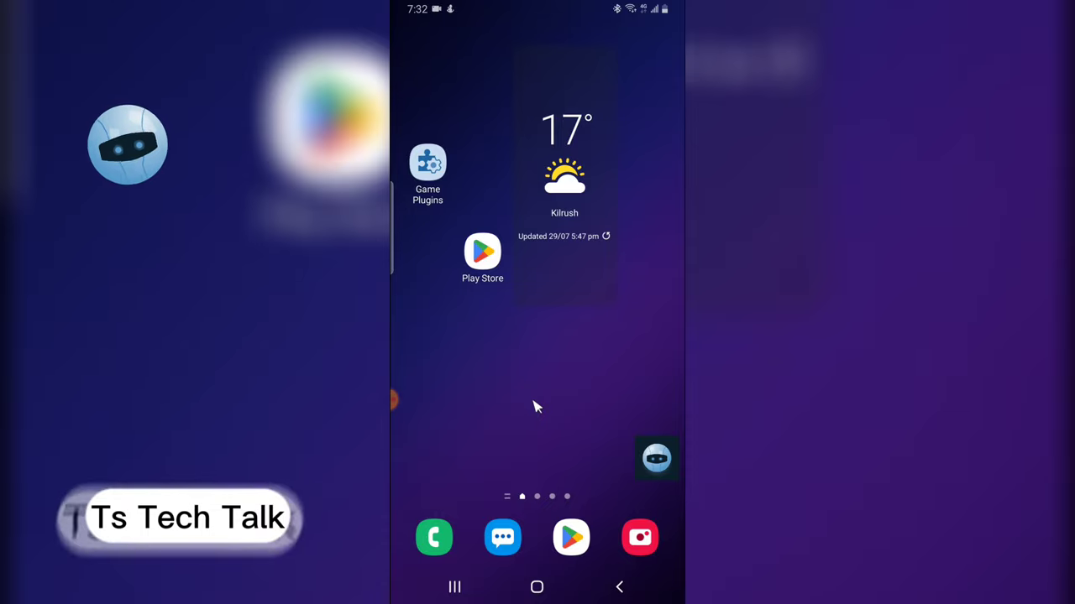
# Open WhatsApp from the phone's app list, look at the Status updates and return to the home screen
pyautogui.moveTo(586, 428); pyautogui.dragTo(587, 285)
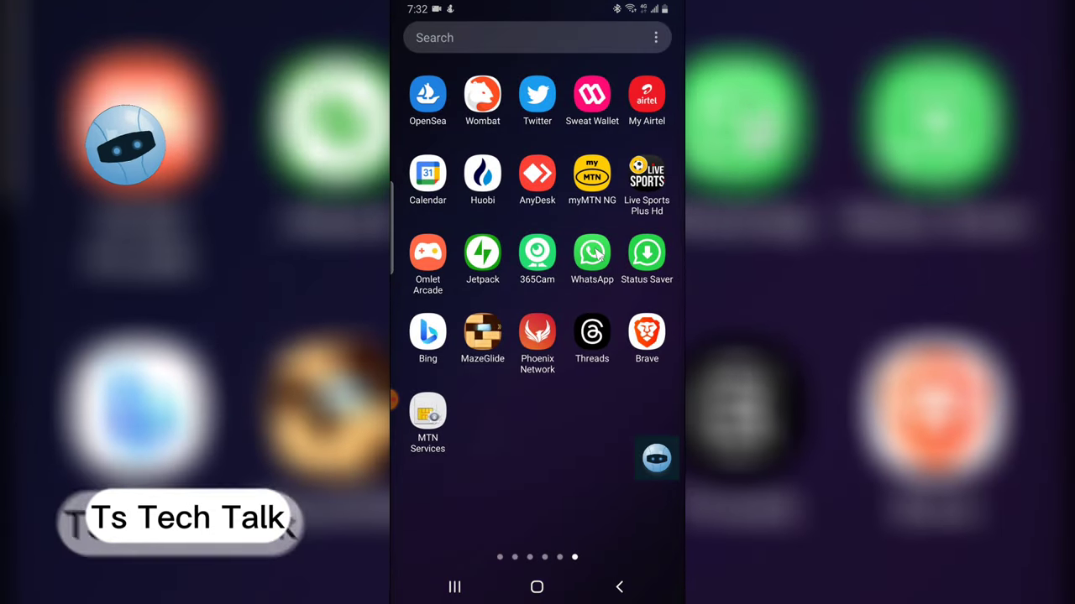
pyautogui.click(592, 260)
pyautogui.click(541, 80)
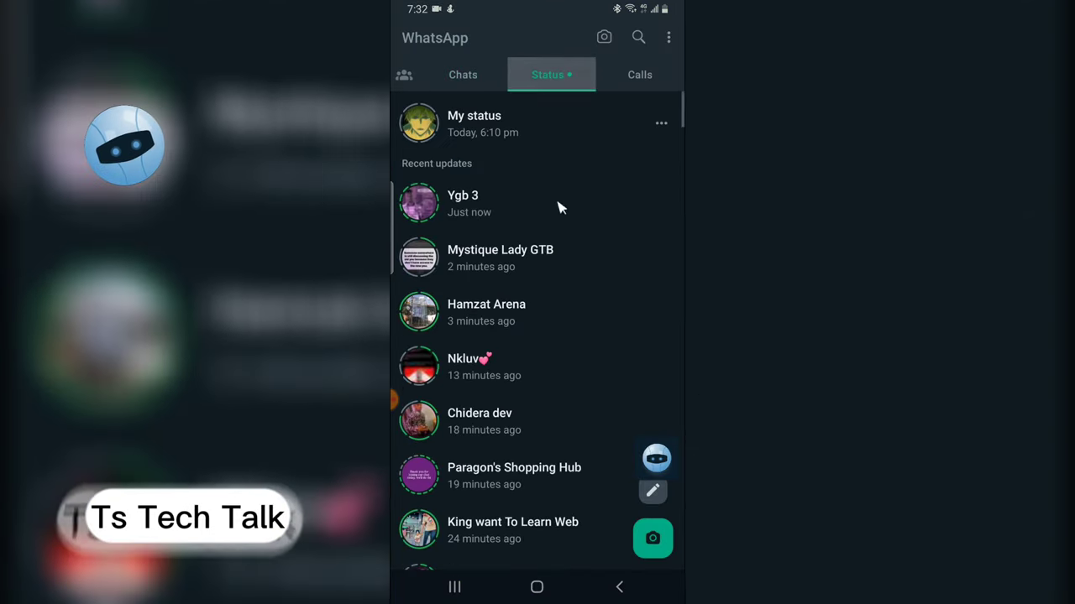
pyautogui.click(537, 587)
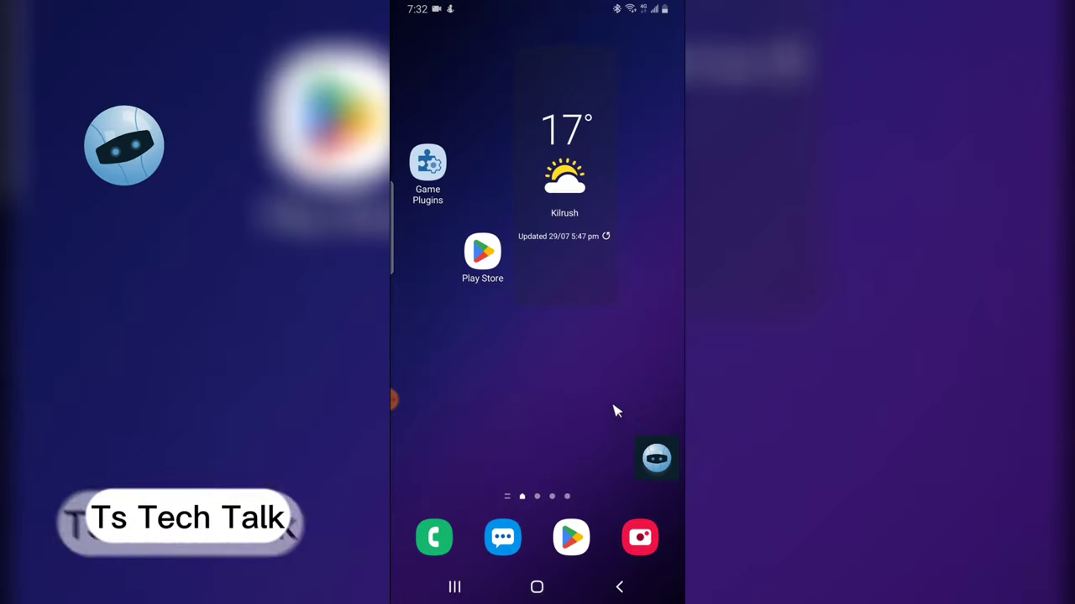
# Open Facebook from the phone's app list and switch from the Game Phath page to the personal profile
pyautogui.moveTo(614, 408); pyautogui.dragTo(598, 310)
pyautogui.moveTo(504, 432); pyautogui.dragTo(403, 355)
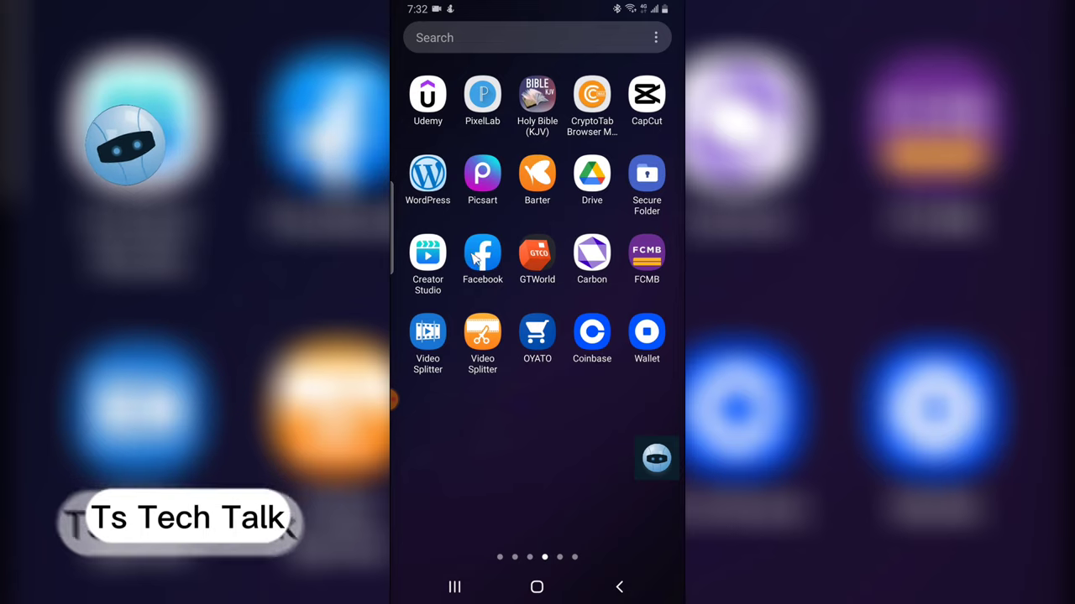
pyautogui.click(484, 244)
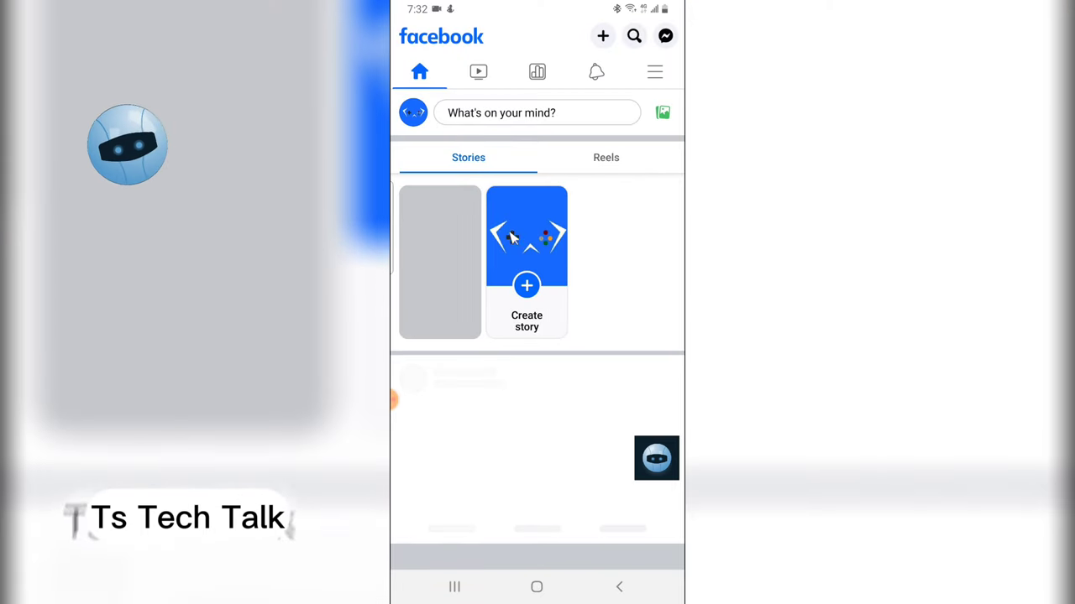
pyautogui.scroll(-2, 537, 237)
pyautogui.scroll(2, 547, 220)
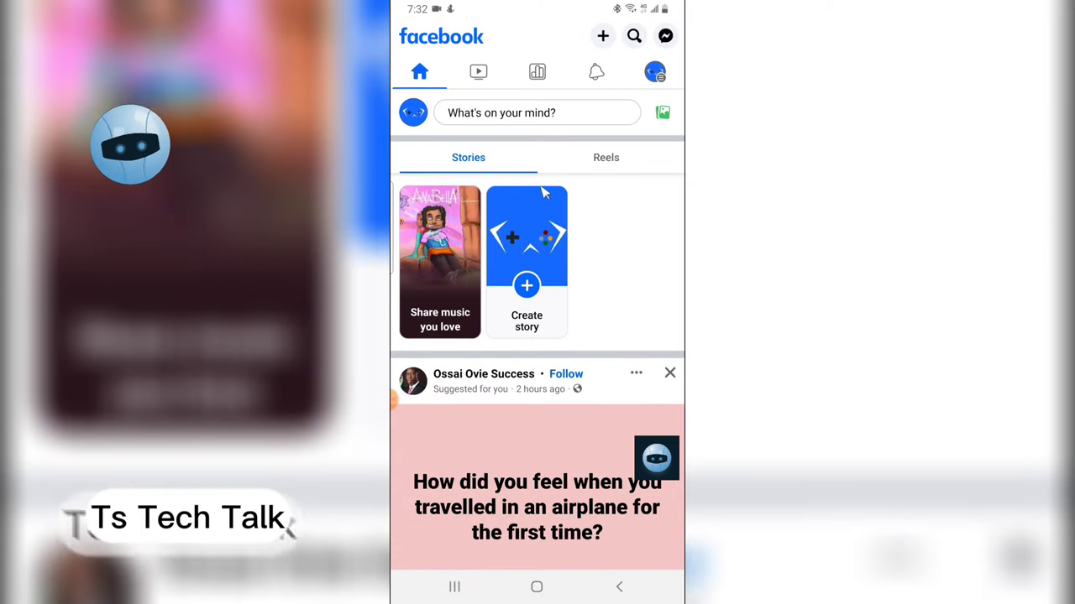
pyautogui.click(655, 72)
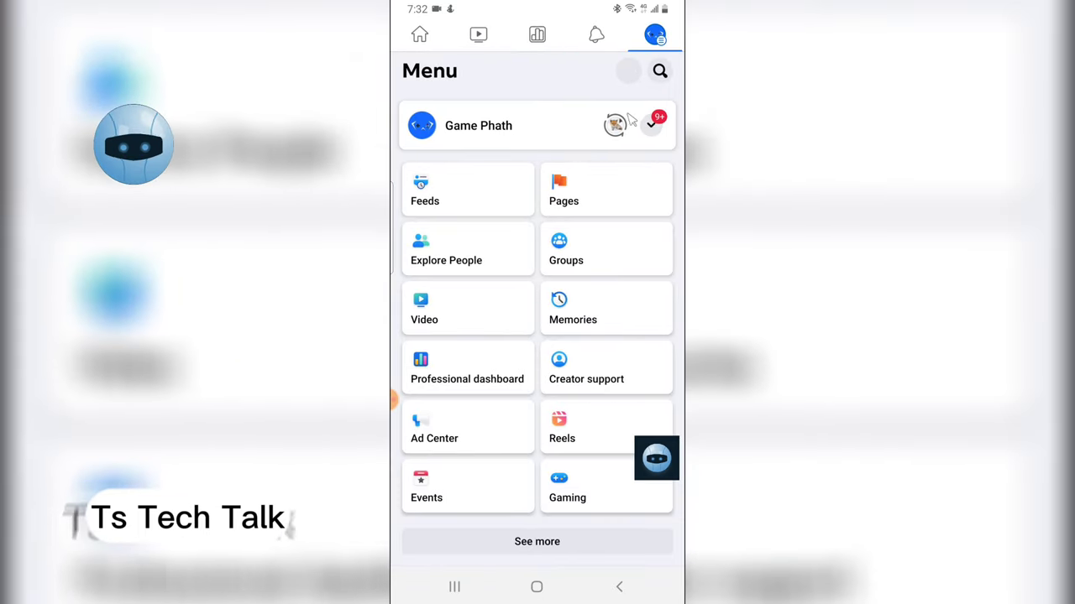
pyautogui.click(619, 131)
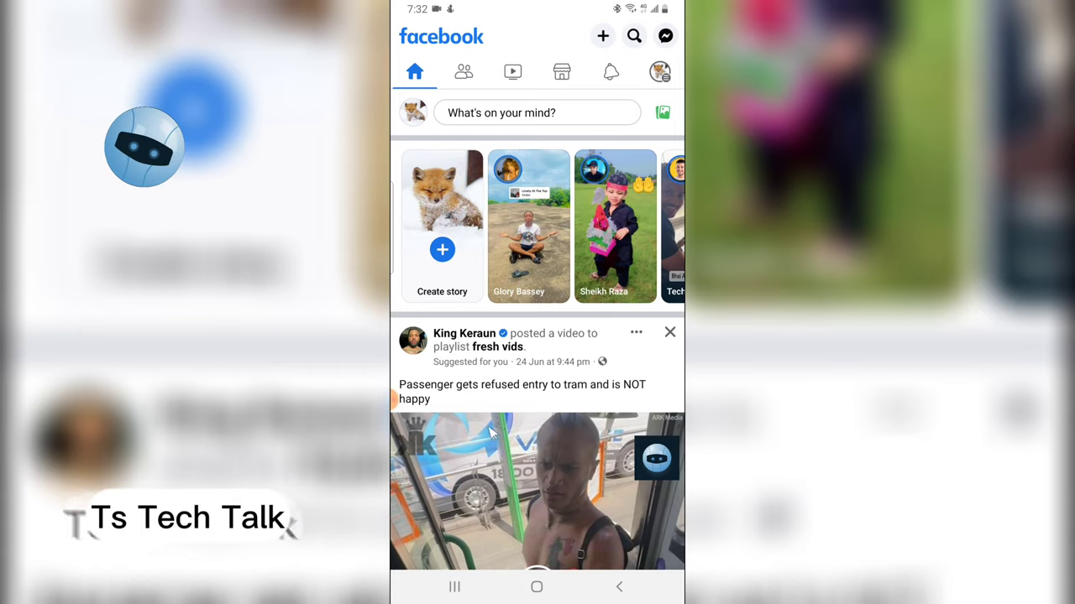
# Switch to WhatsApp and open the Status privacy settings
pyautogui.click(454, 587)
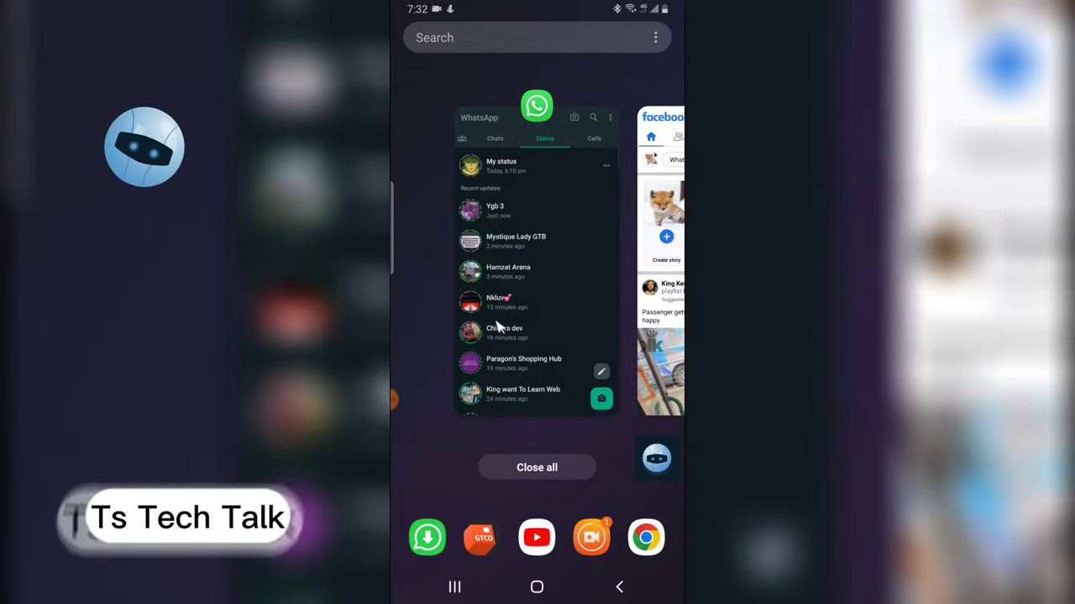
pyautogui.click(544, 317)
pyautogui.click(668, 38)
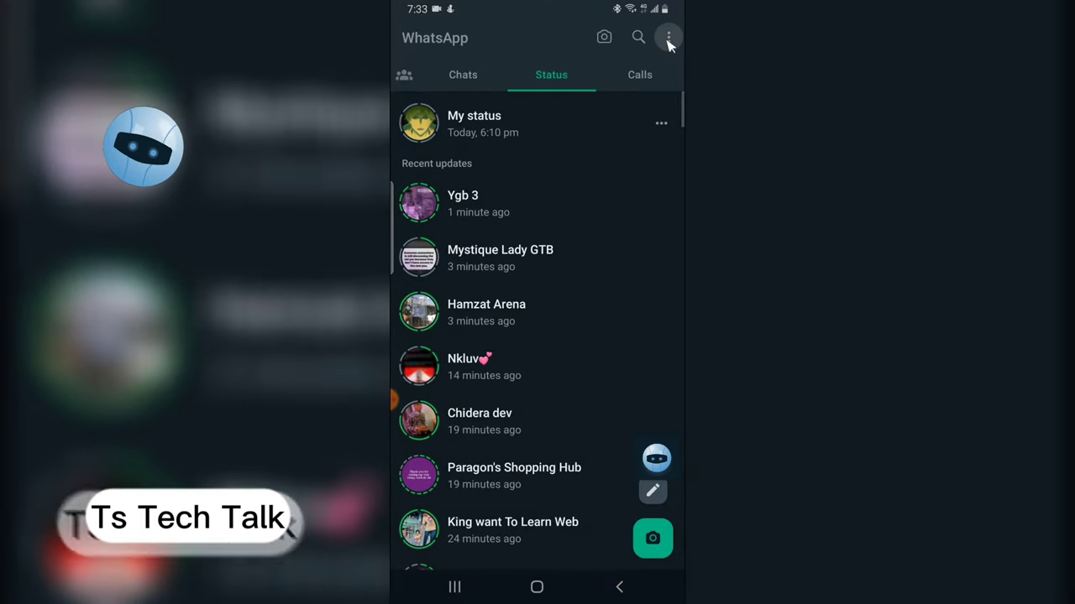
pyautogui.click(497, 90)
pyautogui.click(484, 80)
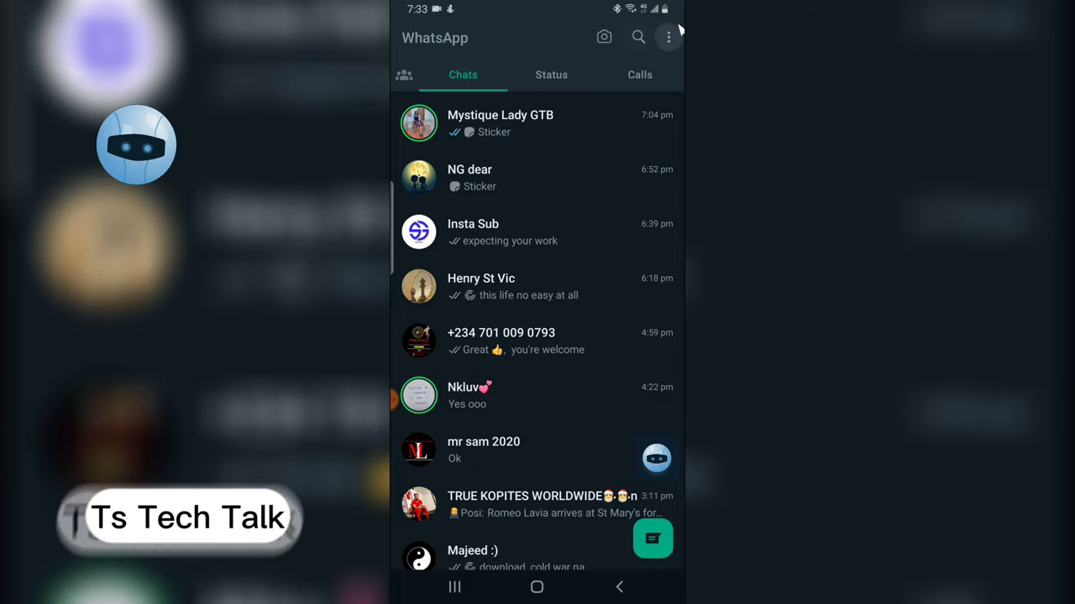
pyautogui.click(669, 39)
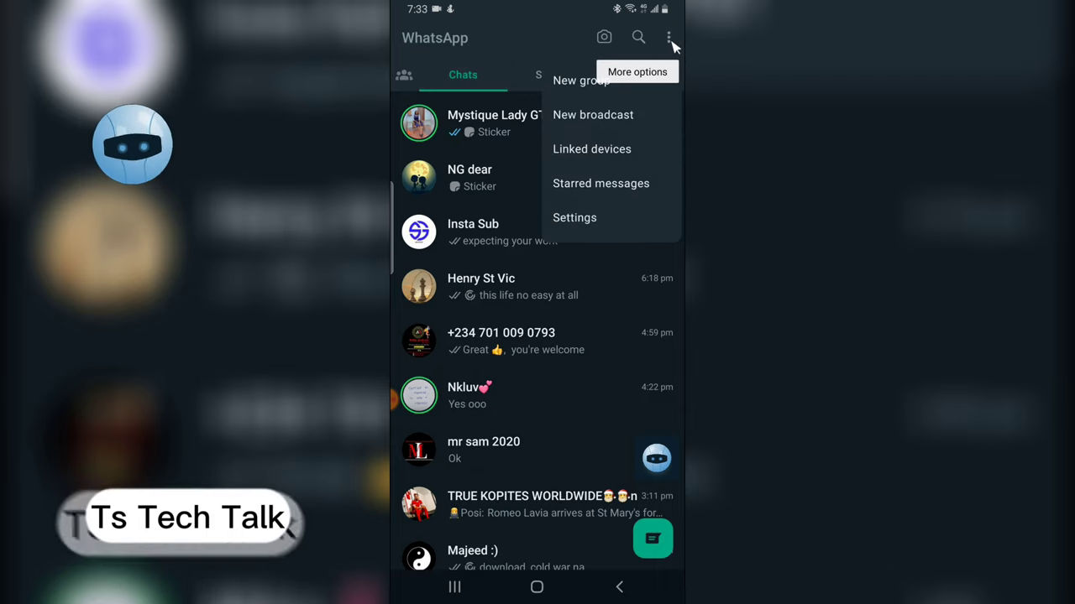
pyautogui.click(588, 225)
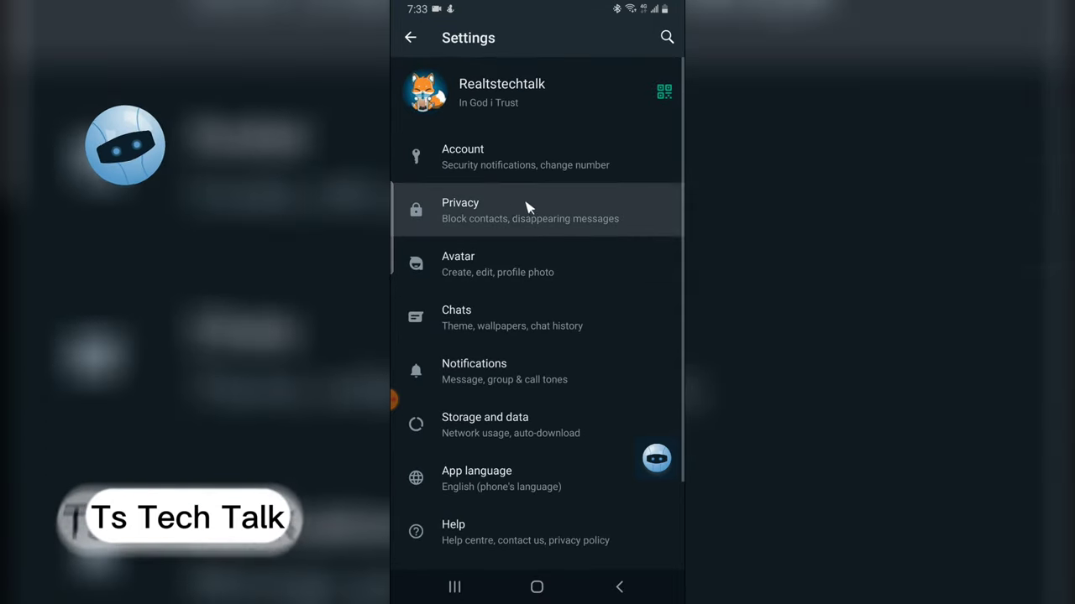
pyautogui.click(512, 210)
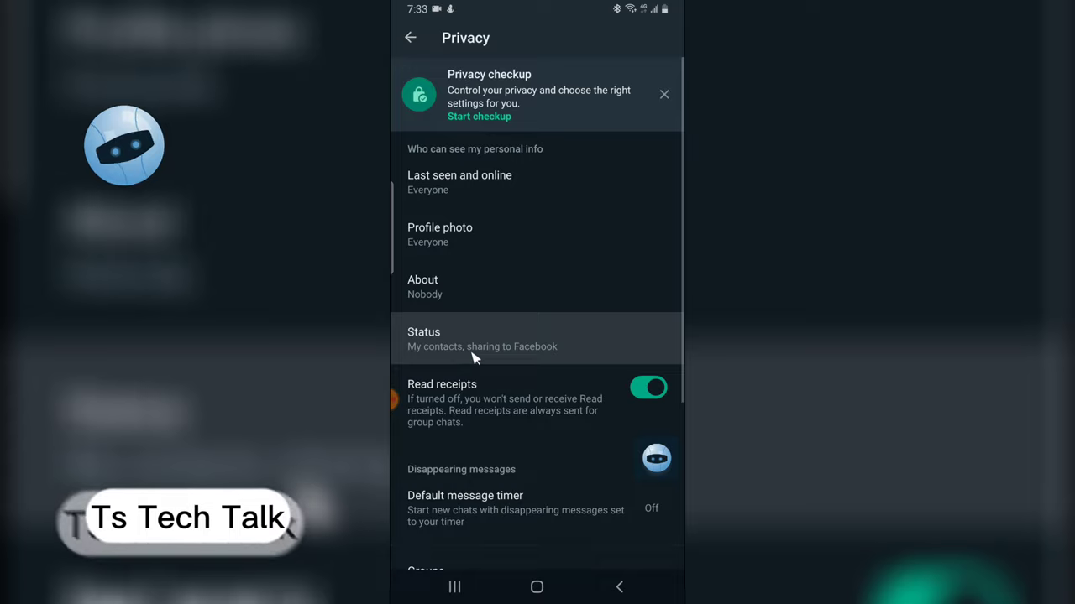
pyautogui.click(472, 357)
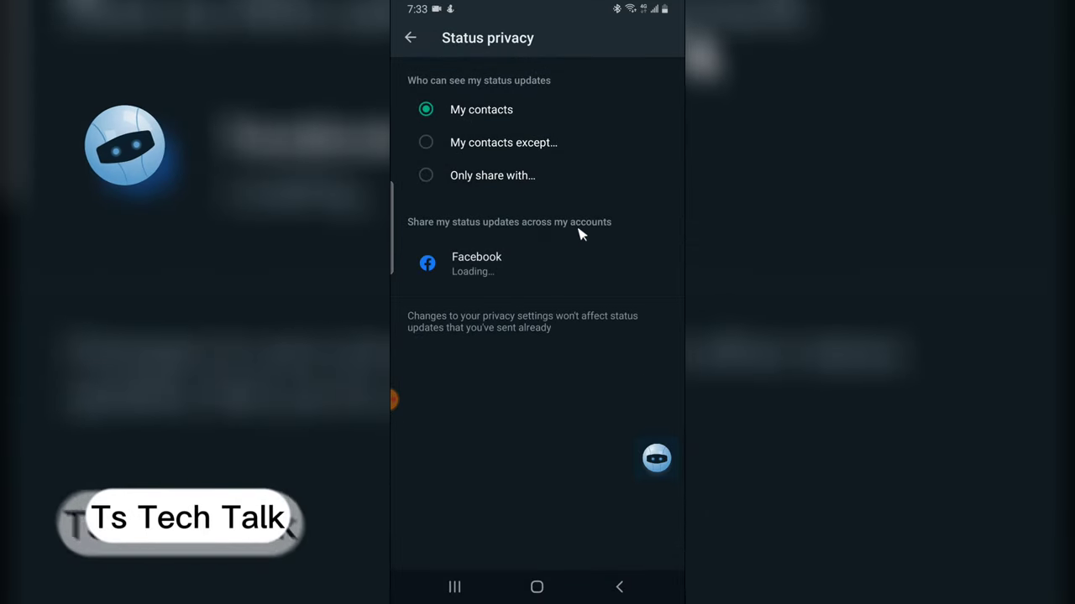
# Enable Always share to Facebook story for status updates, and return to the chat list
pyautogui.click(487, 276)
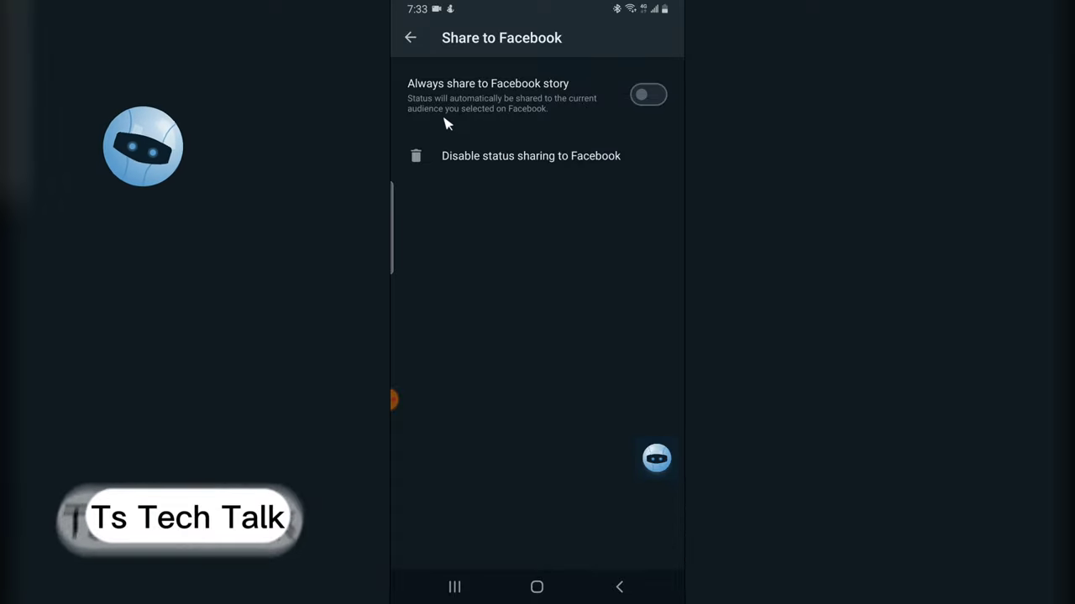
pyautogui.click(650, 96)
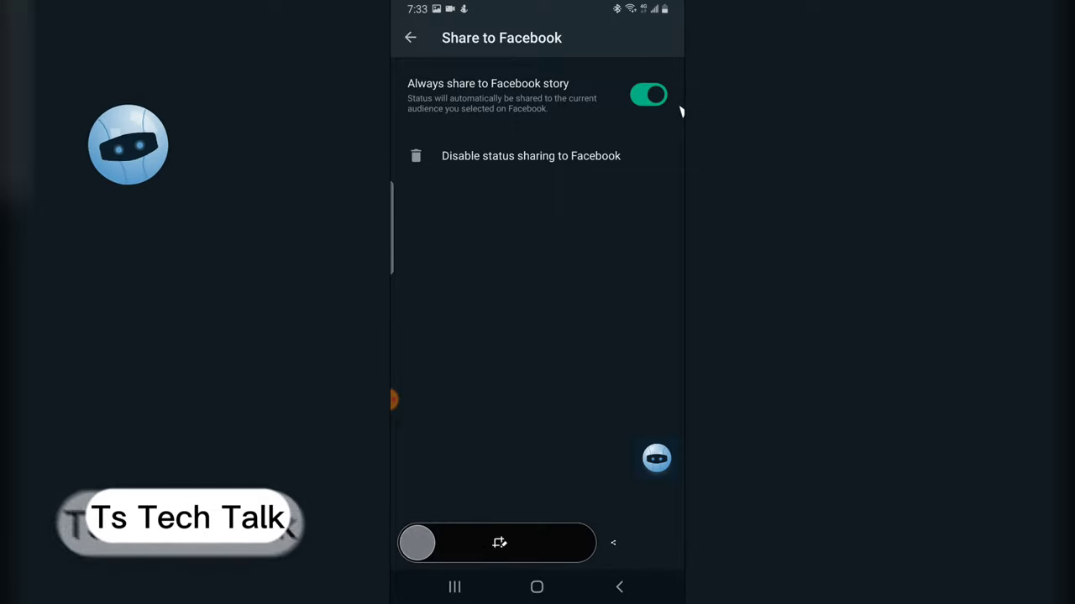
pyautogui.click(413, 42)
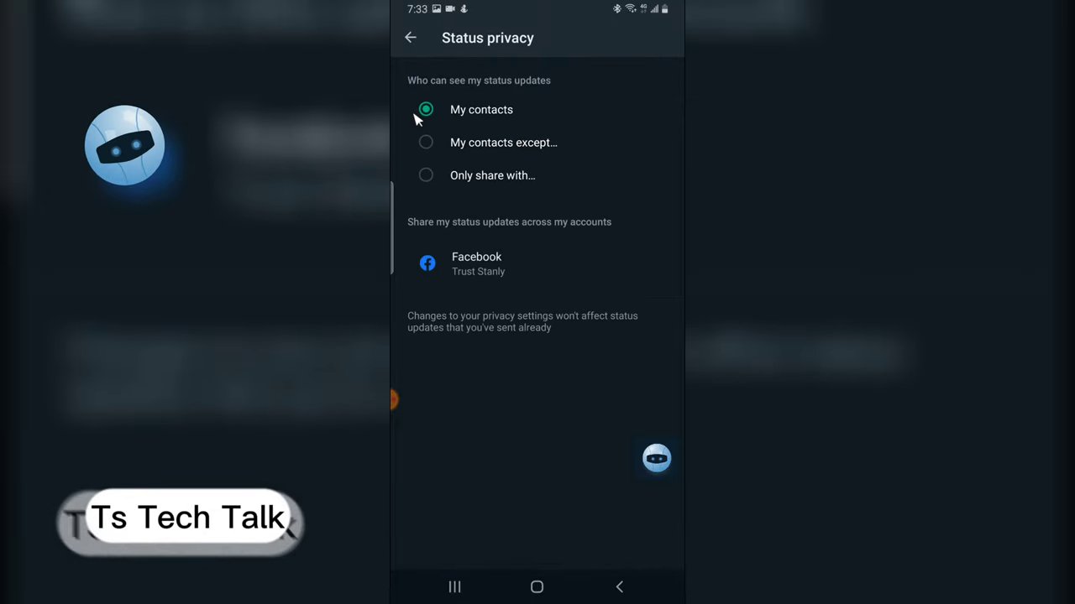
pyautogui.click(410, 38)
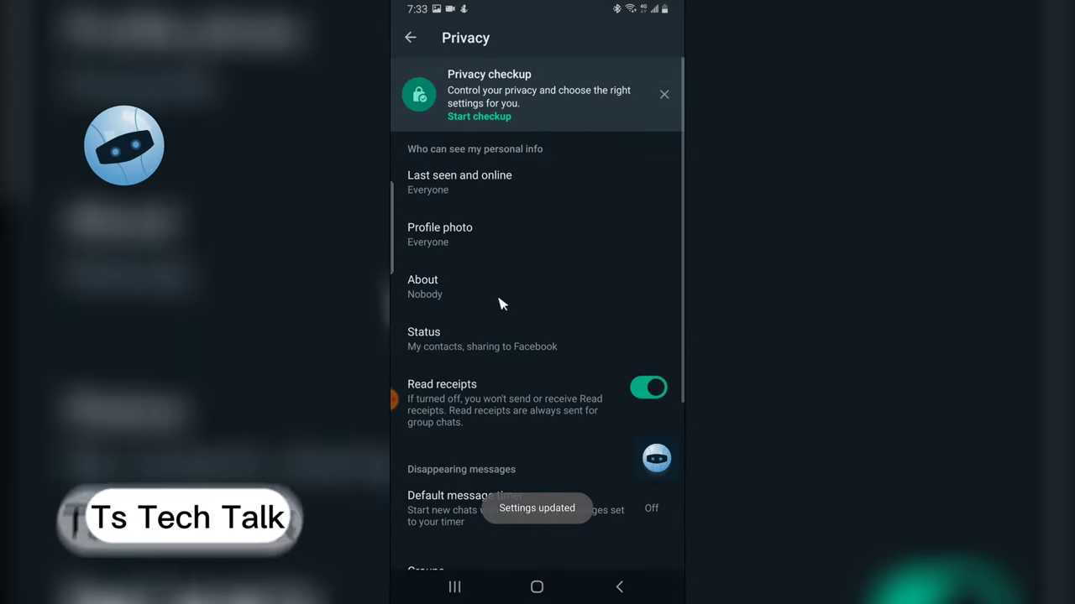
pyautogui.click(409, 35)
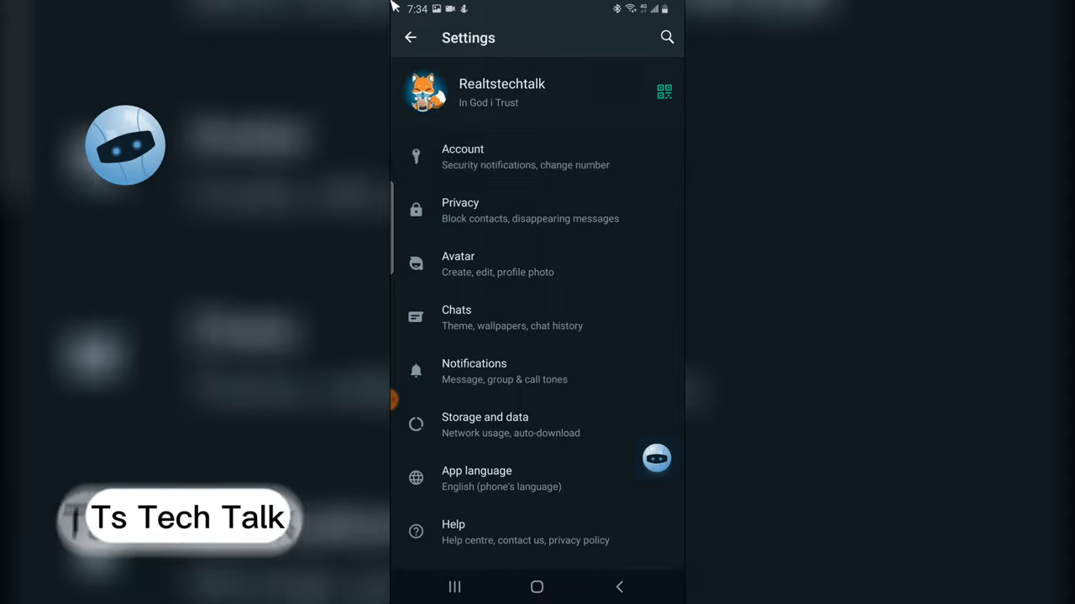
pyautogui.click(410, 37)
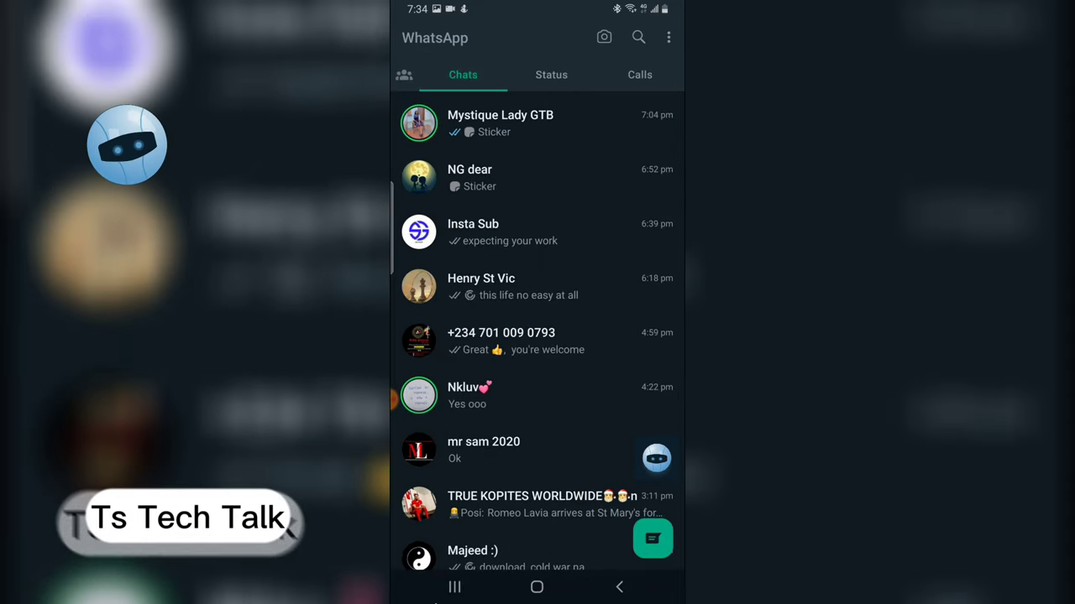
# Switch to Facebook to look at the current stories, and return to WhatsApp
pyautogui.click(454, 587)
pyautogui.click(478, 159)
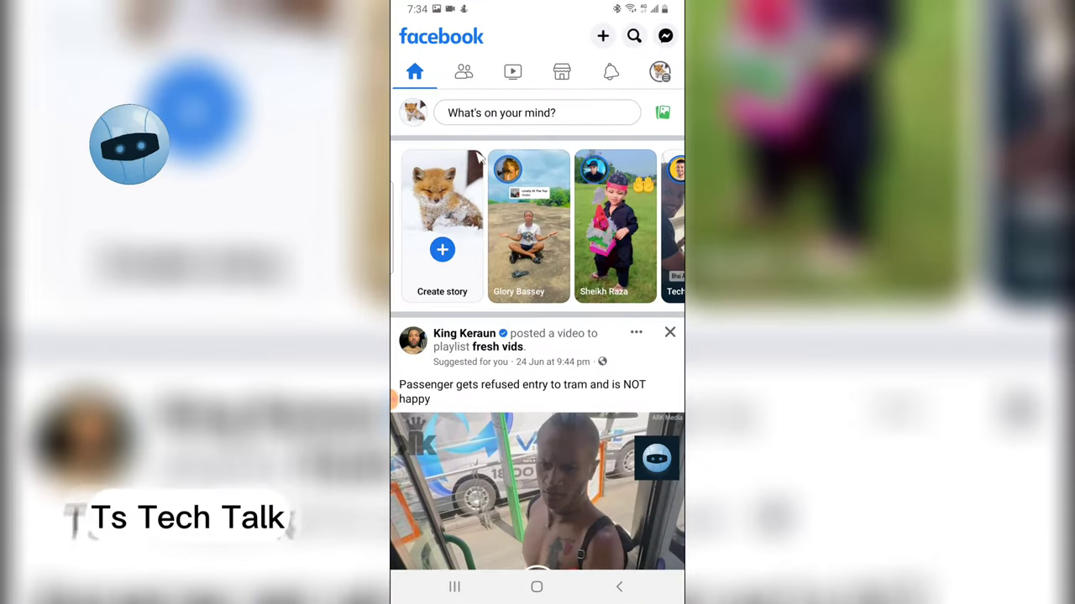
pyautogui.click(454, 587)
pyautogui.click(528, 235)
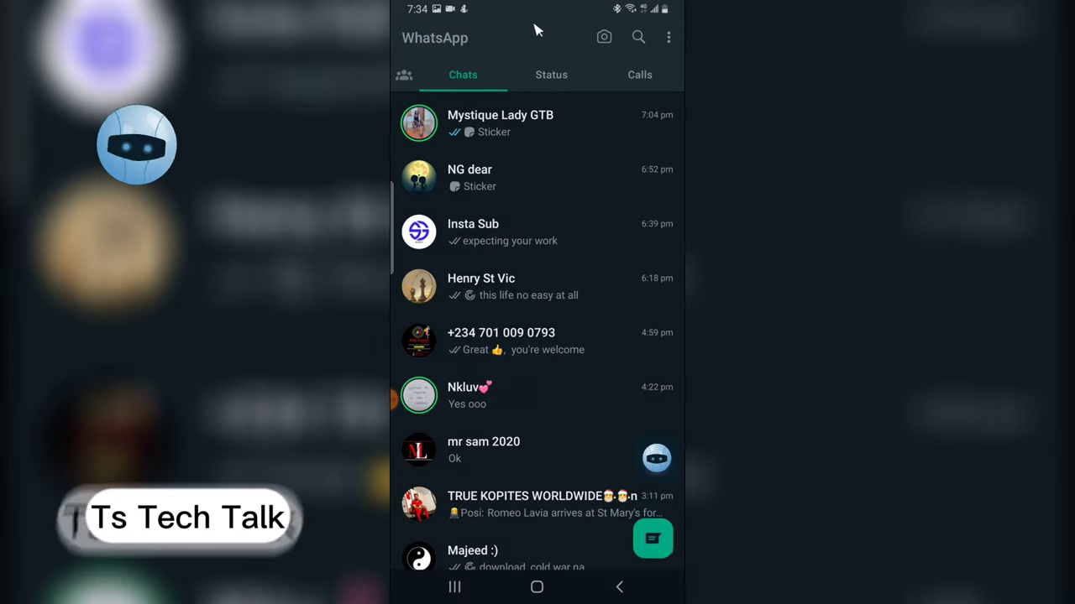
# Photograph the blue game controller, post it as a status to contacts and the Facebook story, and check it in the My status list
pyautogui.click(535, 78)
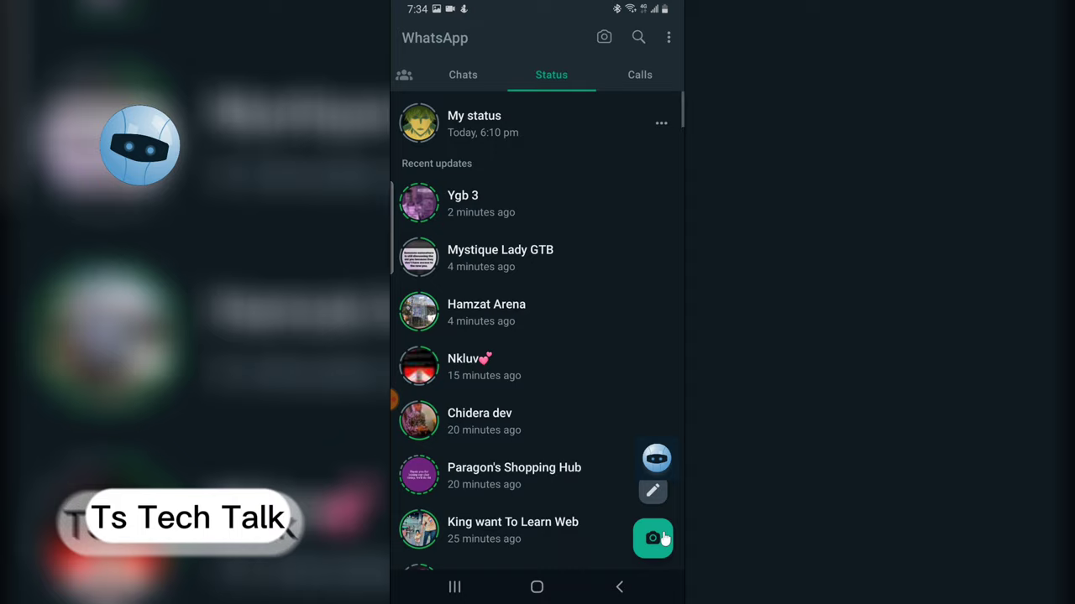
pyautogui.click(656, 538)
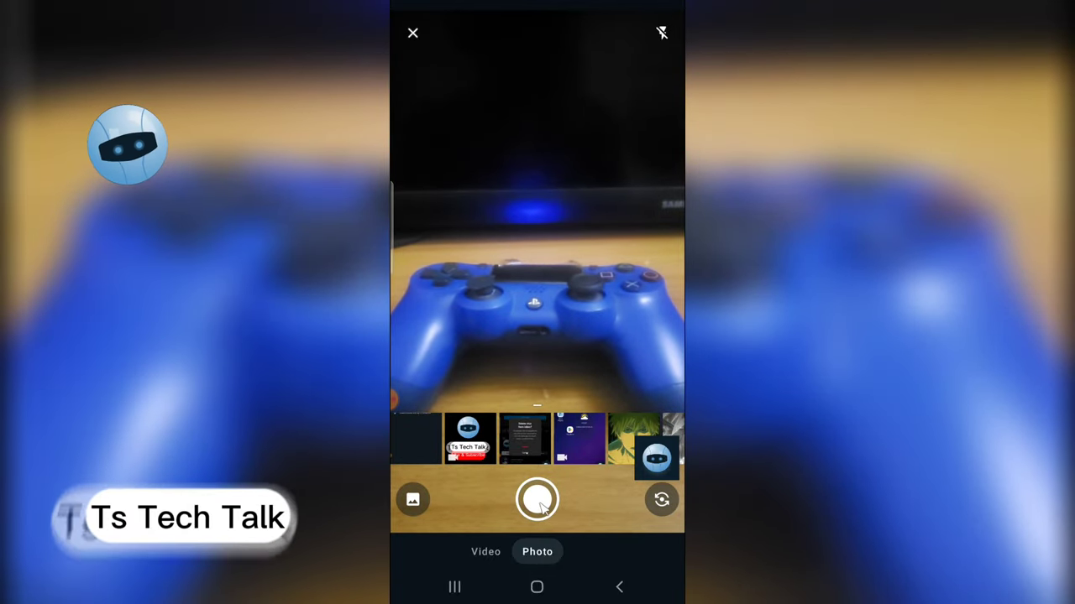
pyautogui.click(538, 501)
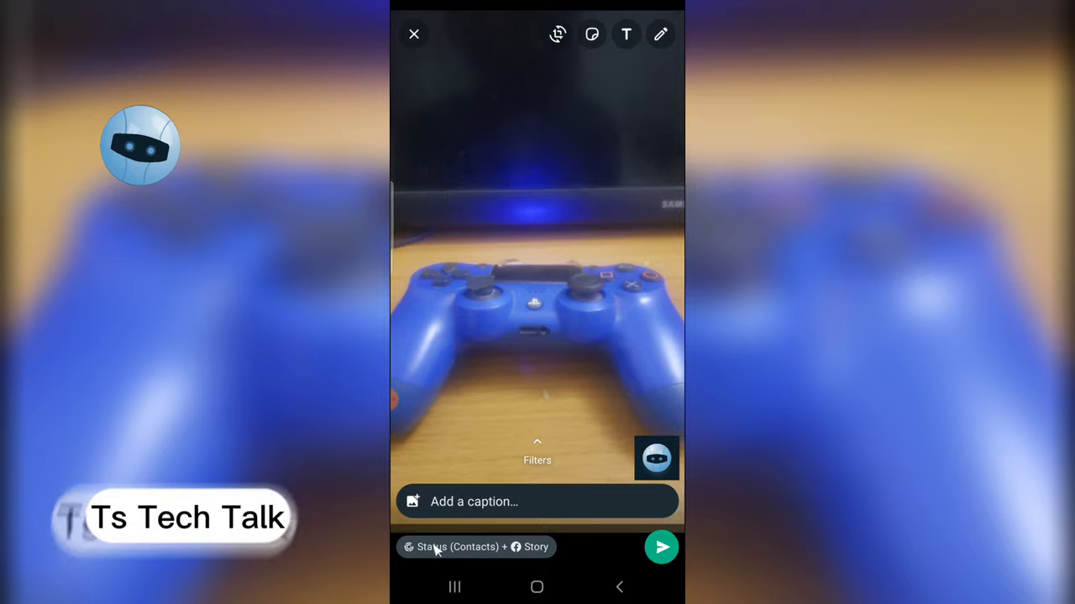
pyautogui.click(661, 550)
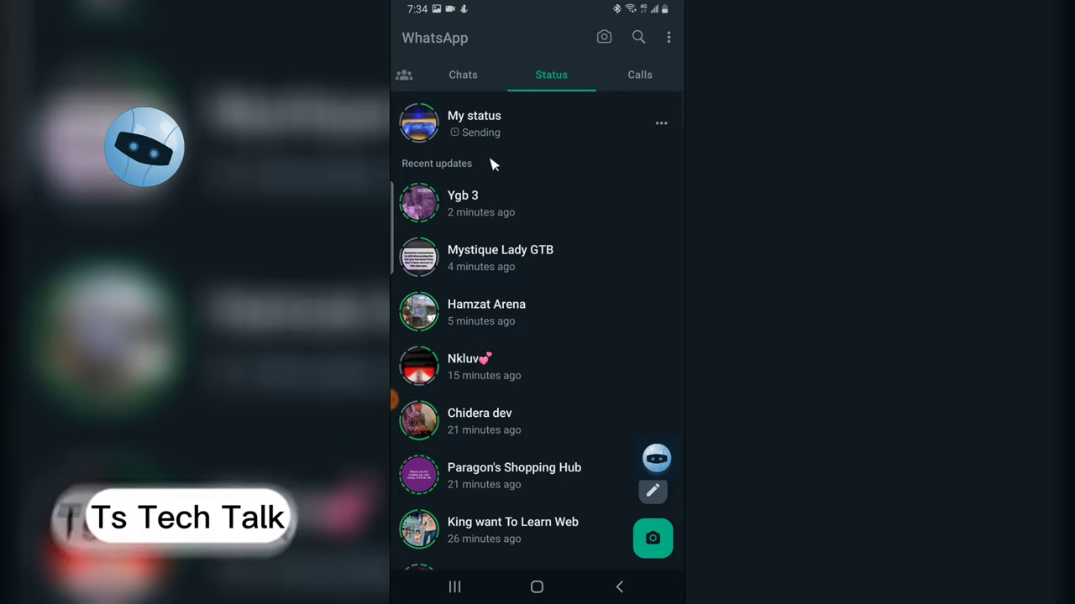
pyautogui.click(661, 125)
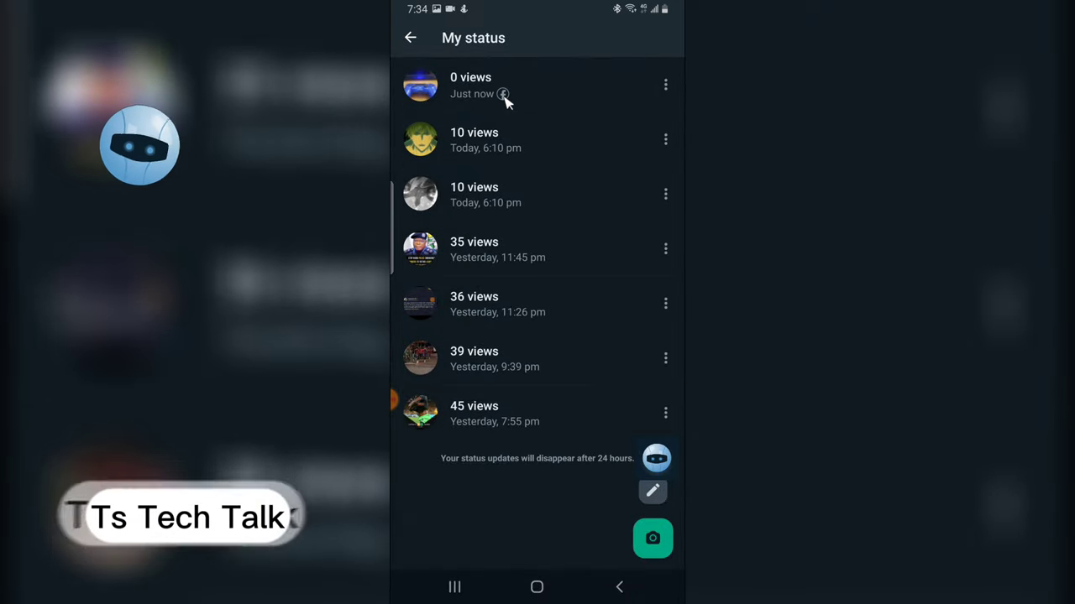
pyautogui.click(410, 38)
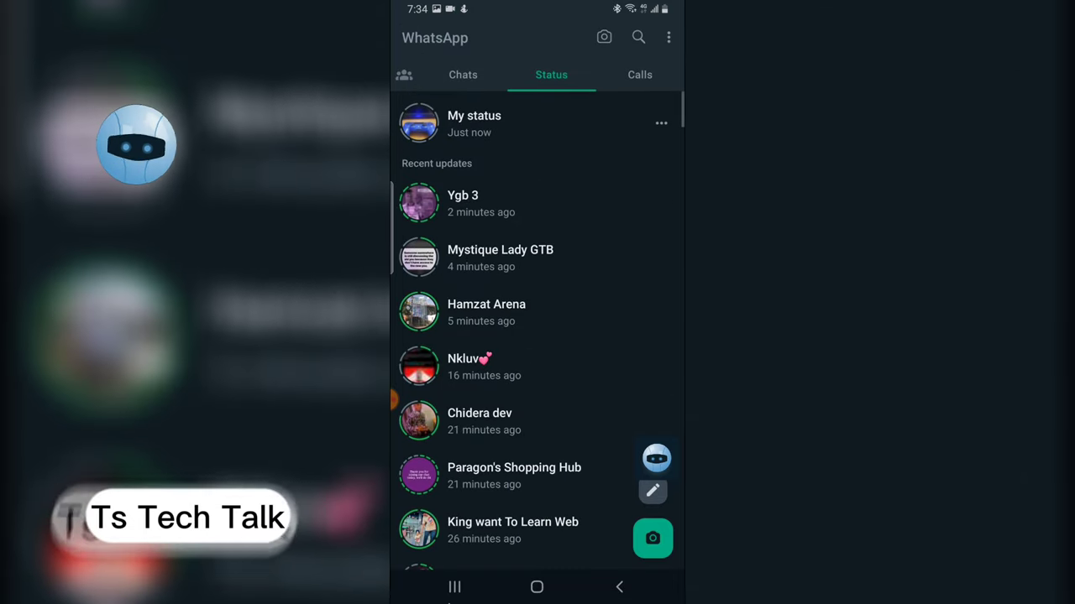
# Switch to Facebook, clearing the phone's notifications, and view the controller photo in your own story
pyautogui.click(454, 587)
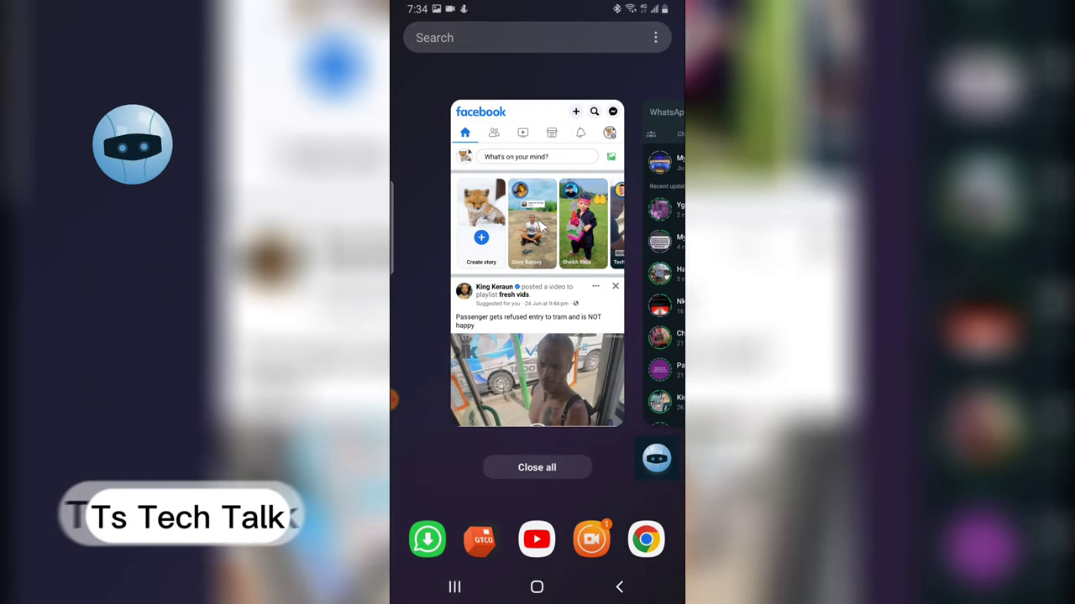
pyautogui.click(542, 220)
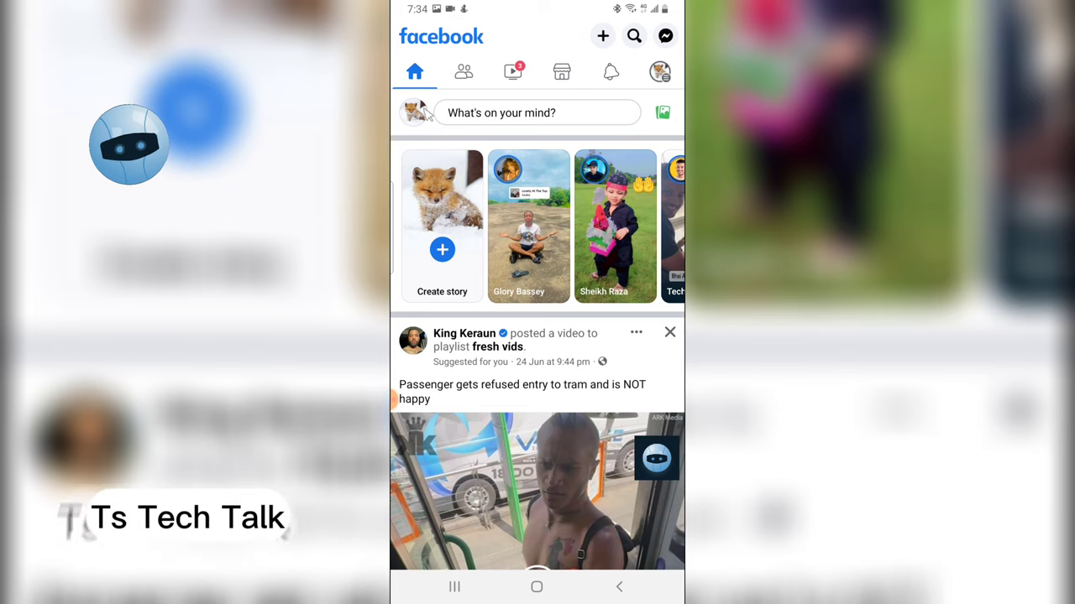
pyautogui.moveTo(521, 6); pyautogui.dragTo(597, 408)
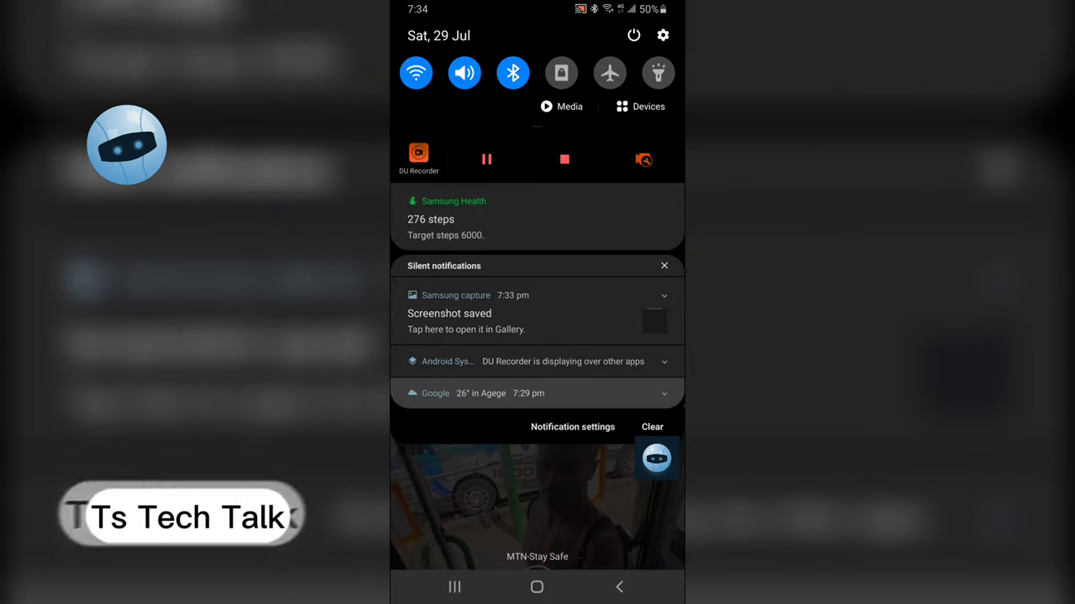
pyautogui.click(654, 427)
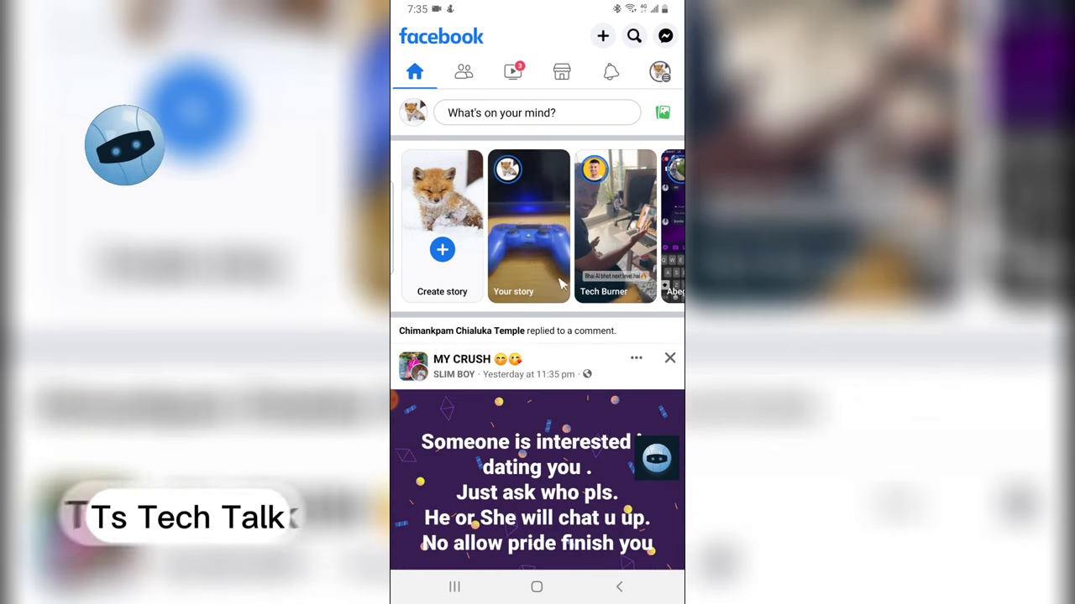
pyautogui.click(544, 244)
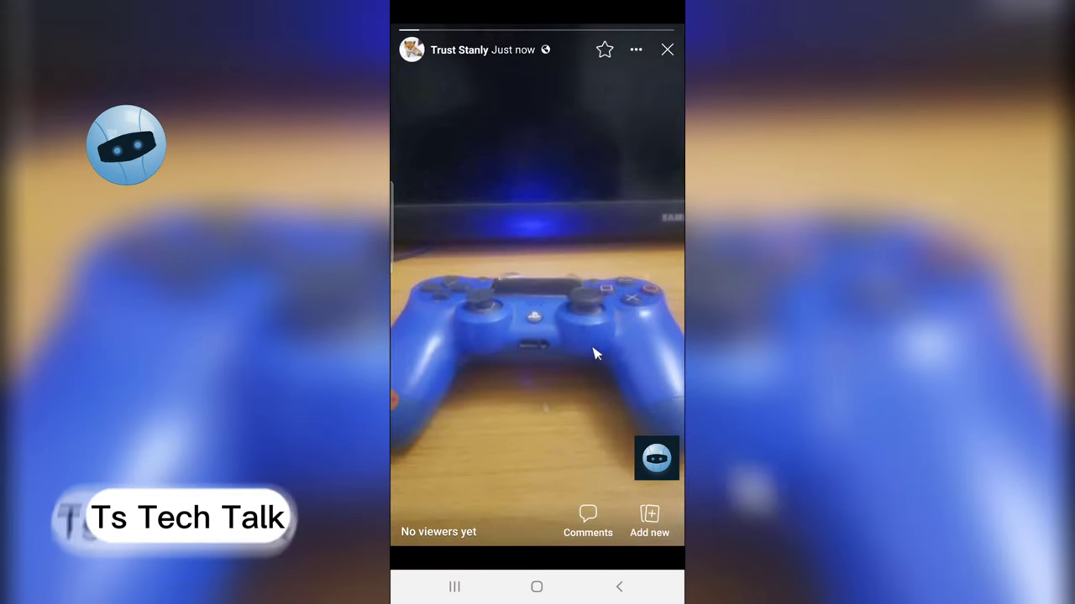
pyautogui.click(668, 51)
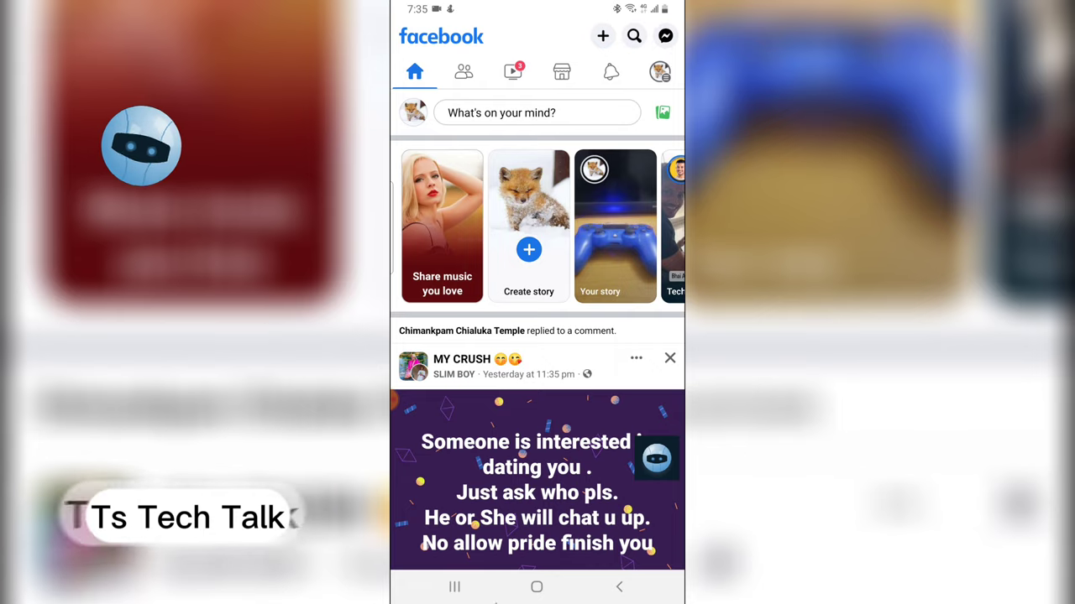
# Switch back to WhatsApp, look at the chat list and return to the phone's home screen
pyautogui.click(455, 586)
pyautogui.moveTo(496, 487); pyautogui.dragTo(513, 338)
pyautogui.click(521, 336)
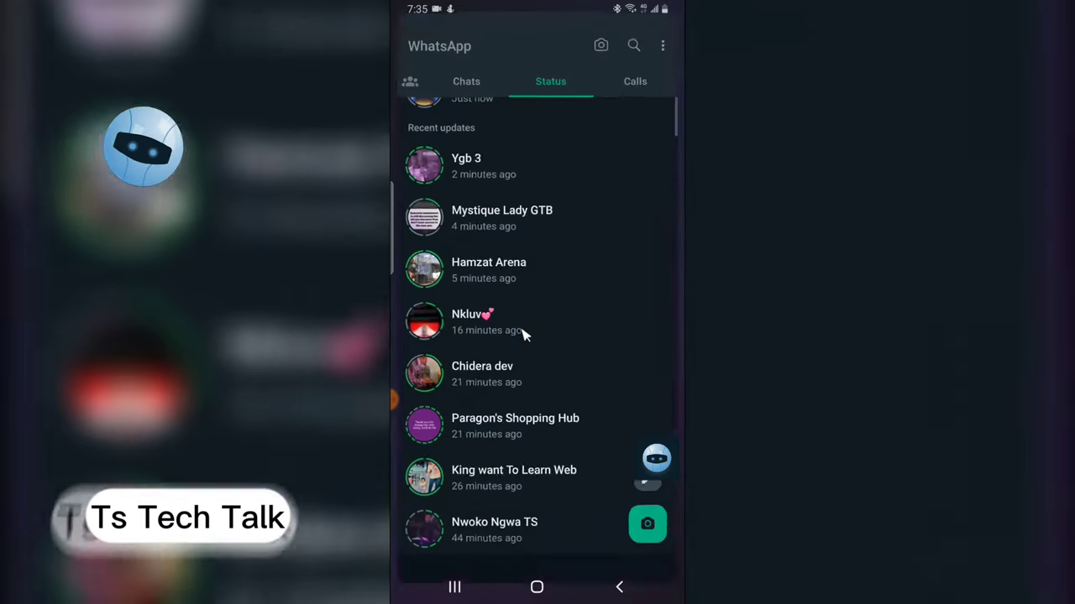
pyautogui.click(478, 78)
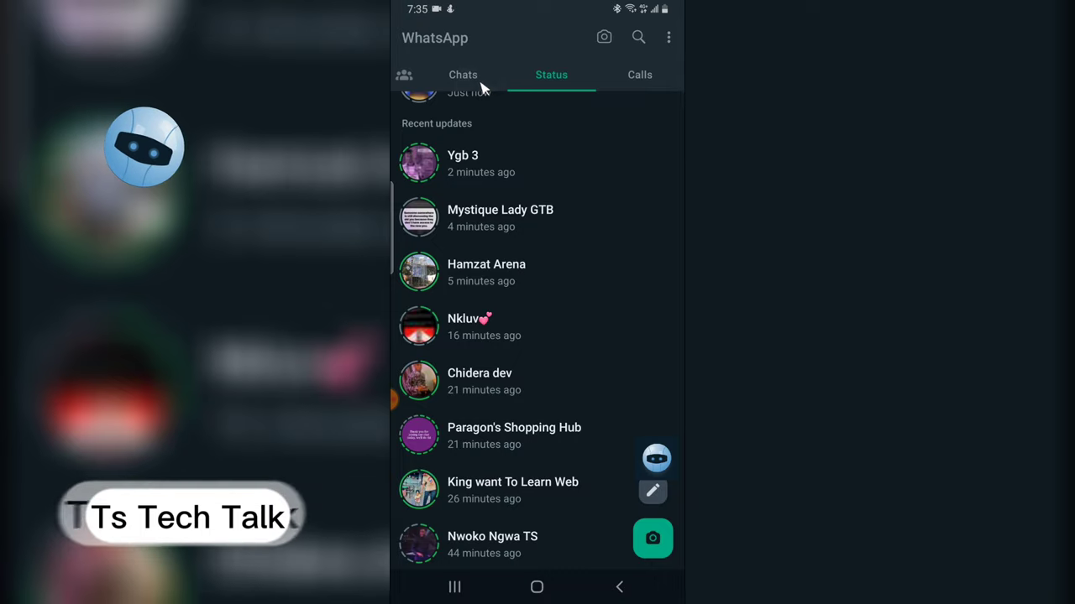
pyautogui.click(565, 207)
pyautogui.scroll(1, 565, 207)
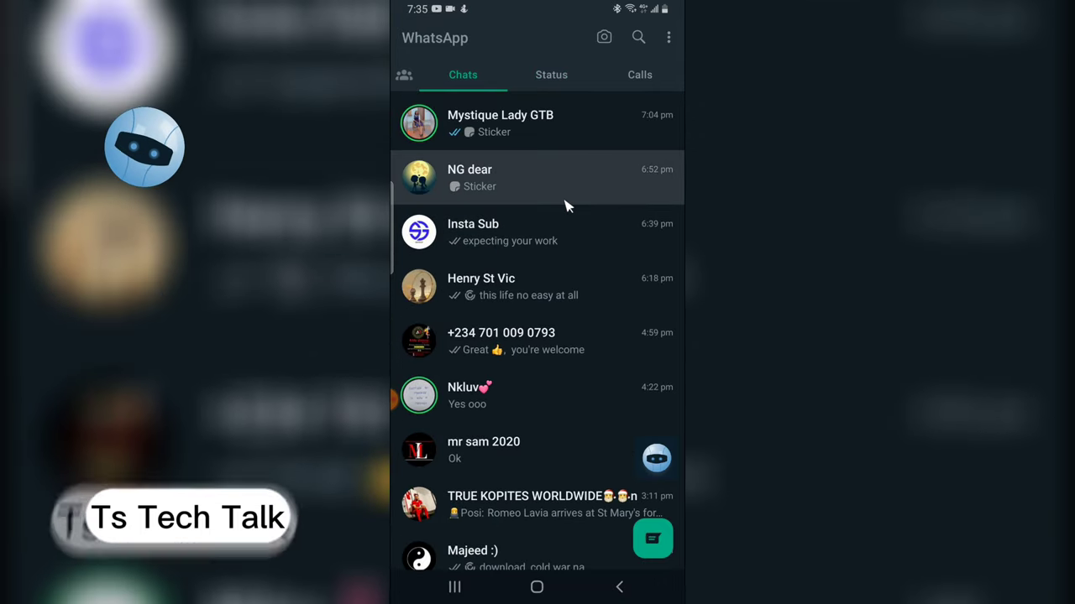
pyautogui.click(535, 588)
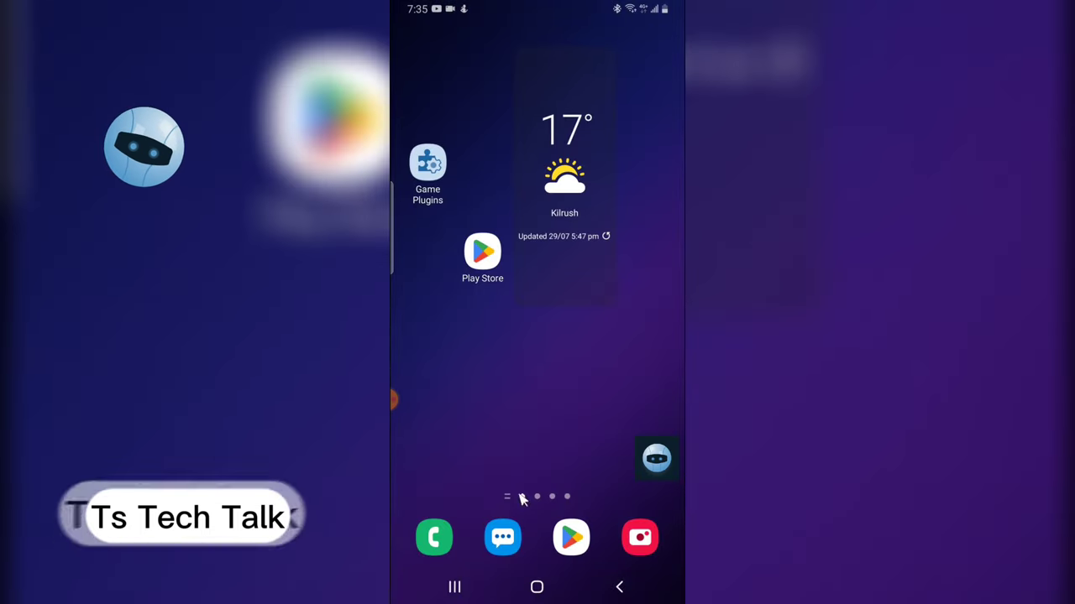